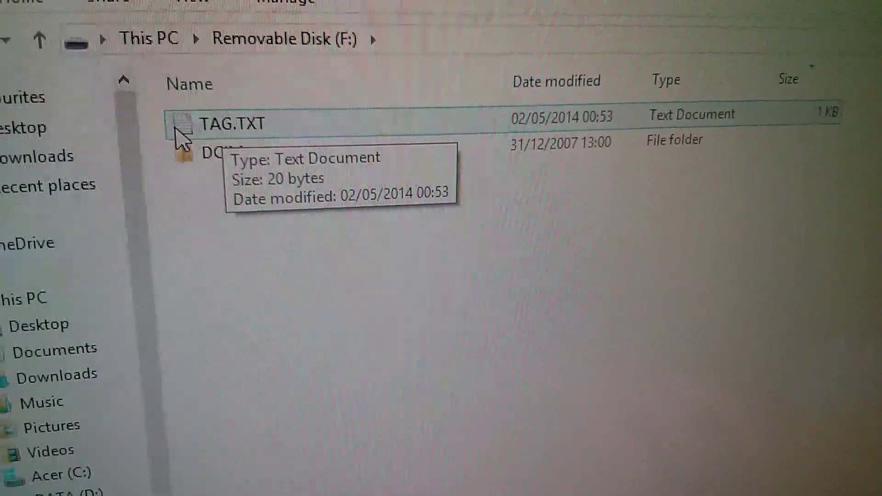
# Step: Read the timestamp in TAG.TXT, then close the text file
pyautogui.doubleClick(175, 129)
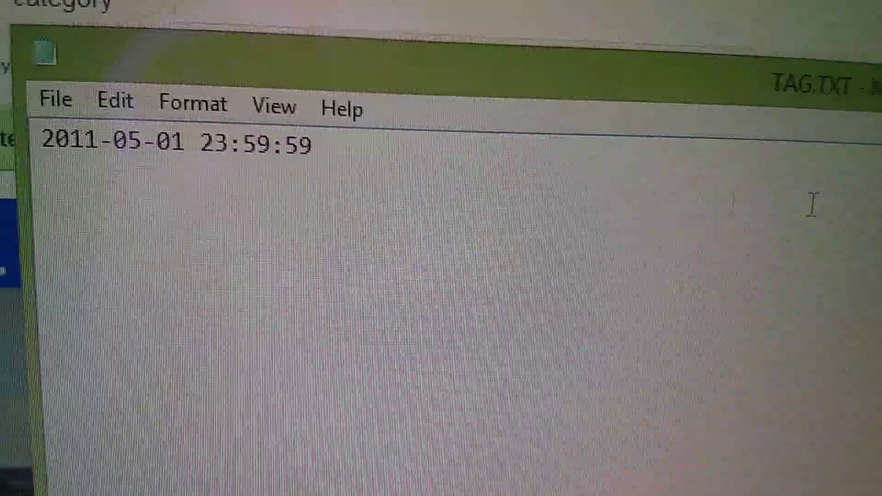
pyautogui.hotkey('alt', 'F4')
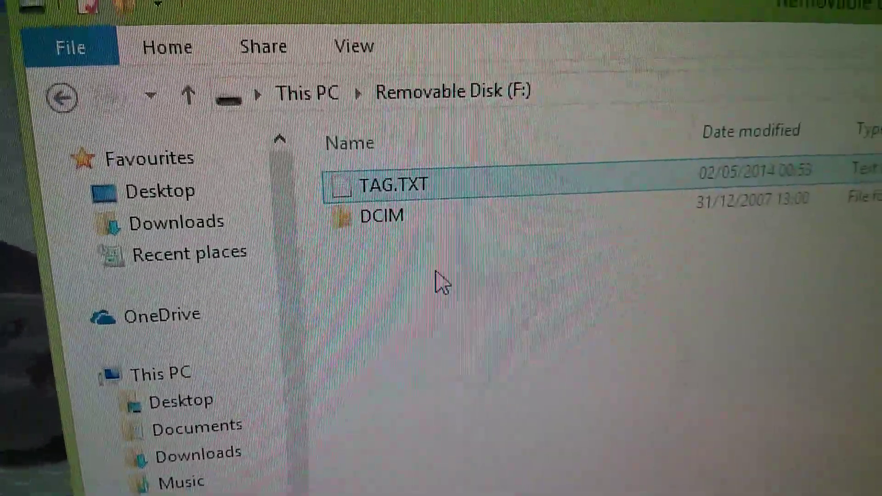
# Step: Play SUNP0005.avi from DCIM > 100MEDIA in VLC, then close the player
pyautogui.keyDown('shift'); pyautogui.click(350, 216); pyautogui.keyUp('shift')
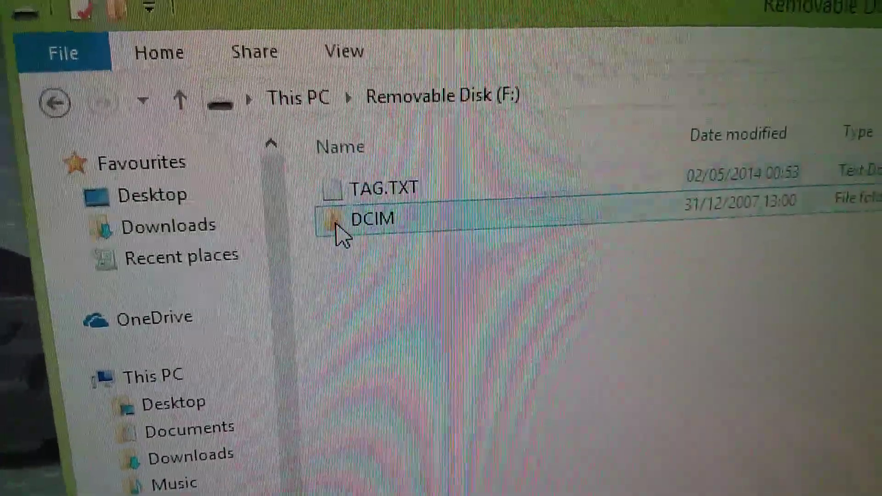
pyautogui.doubleClick(334, 190)
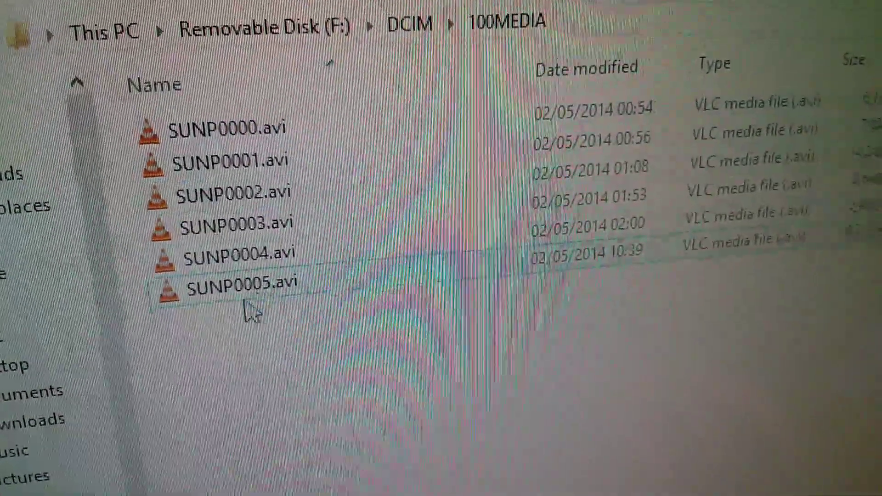
pyautogui.click(202, 310)
pyautogui.doubleClick(211, 312)
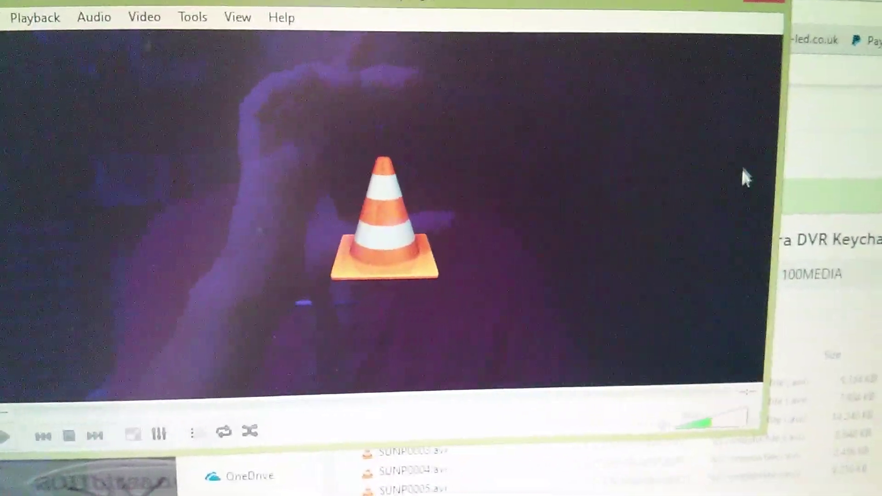
pyautogui.click(751, 23)
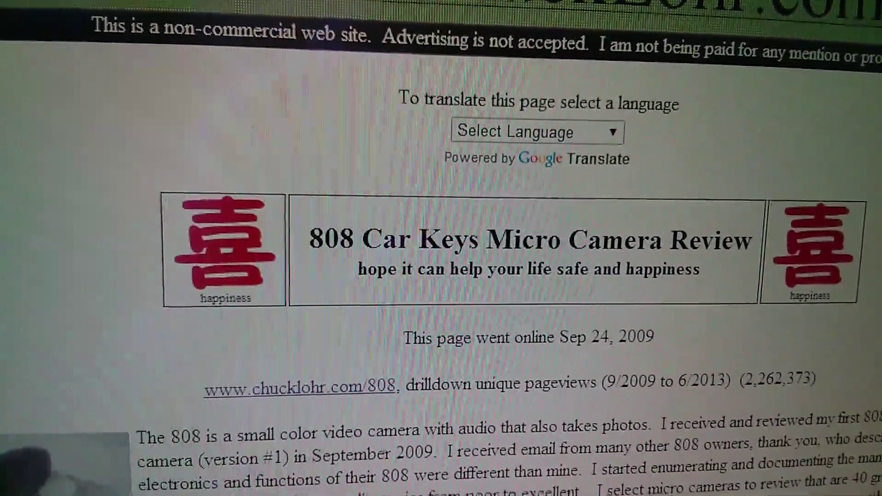
pyautogui.scroll(-10, 441, 275)
pyautogui.scroll(-5, 441, 276)
pyautogui.scroll(-5, 441, 276)
pyautogui.scroll(-5, 442, 276)
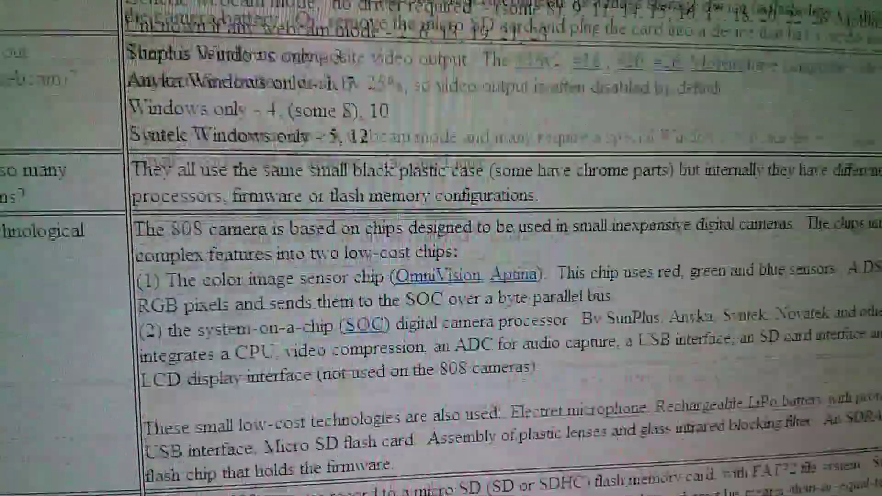
pyautogui.scroll(-5, 441, 276)
pyautogui.scroll(-5, 441, 275)
pyautogui.scroll(-5, 441, 276)
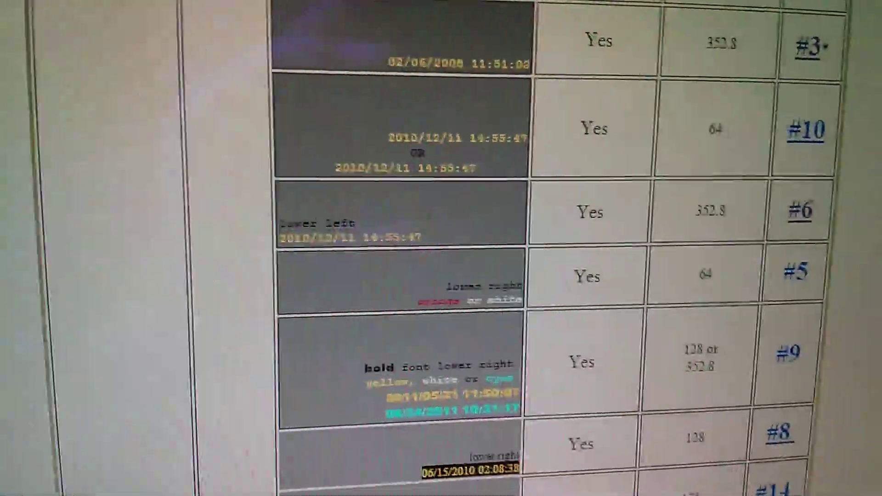
pyautogui.scroll(10, 441, 276)
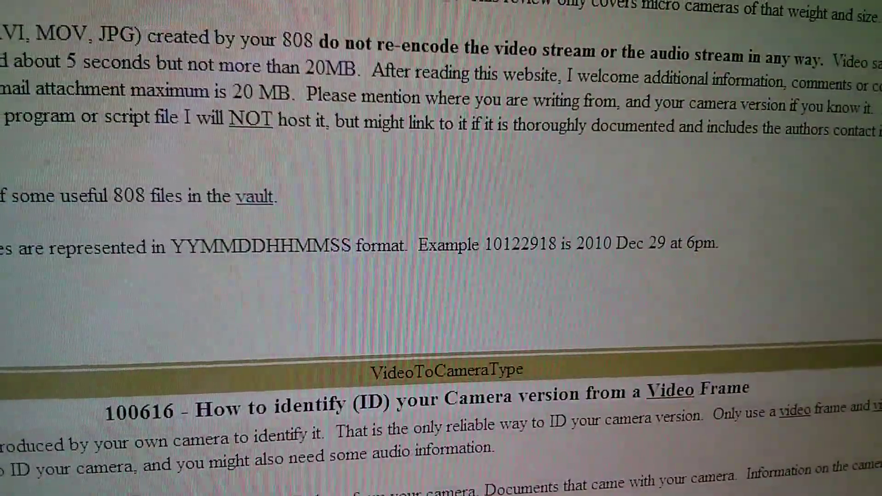
pyautogui.scroll(-5, 442, 276)
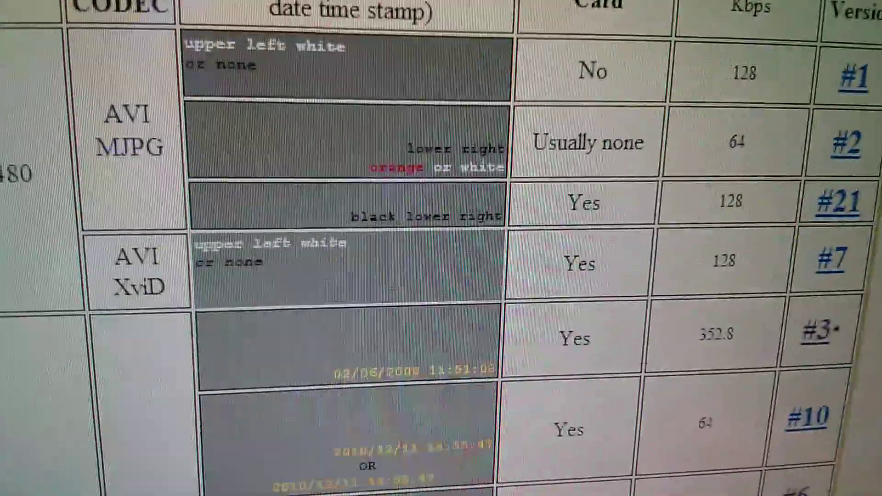